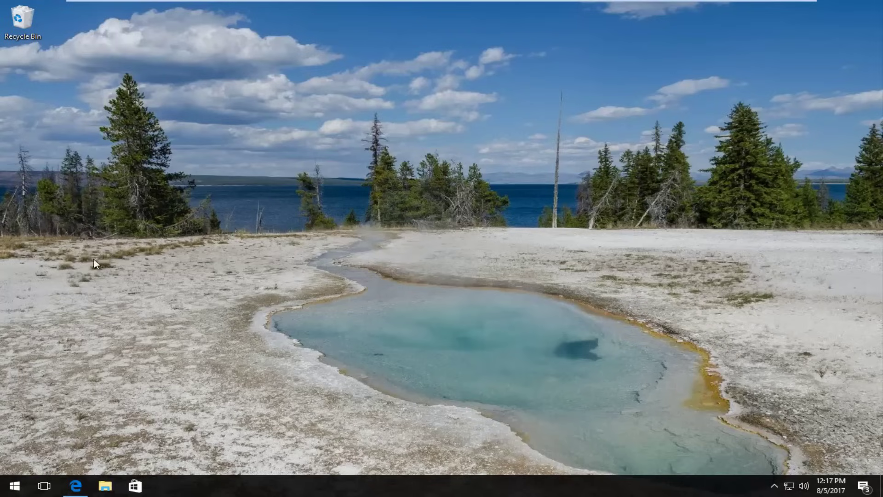
- Search Google in Edge for 'steam_api.dll download'
{"action": "left_click", "coordinate": [73, 485]}
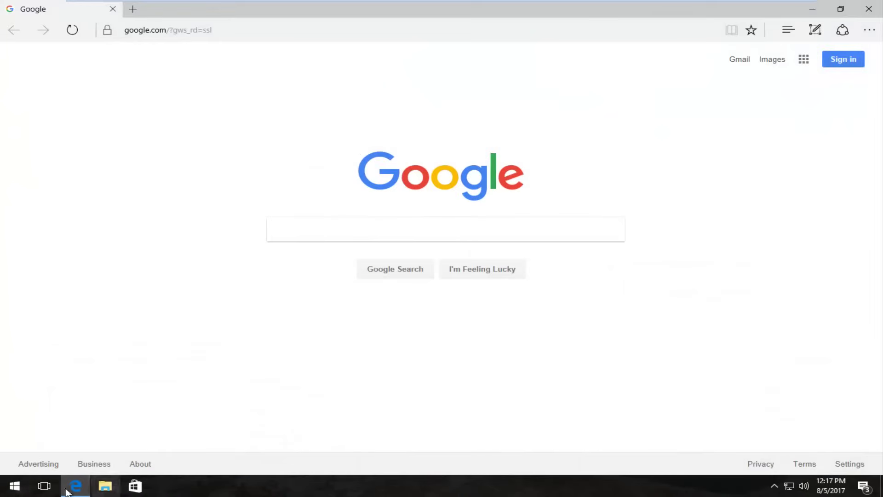
{"action": "left_click", "coordinate": [285, 232]}
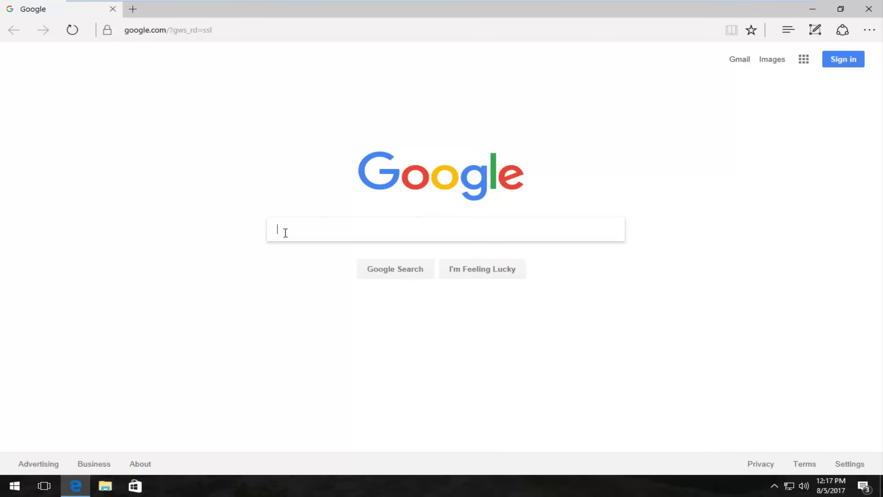
{"action": "type", "text": "ste"}
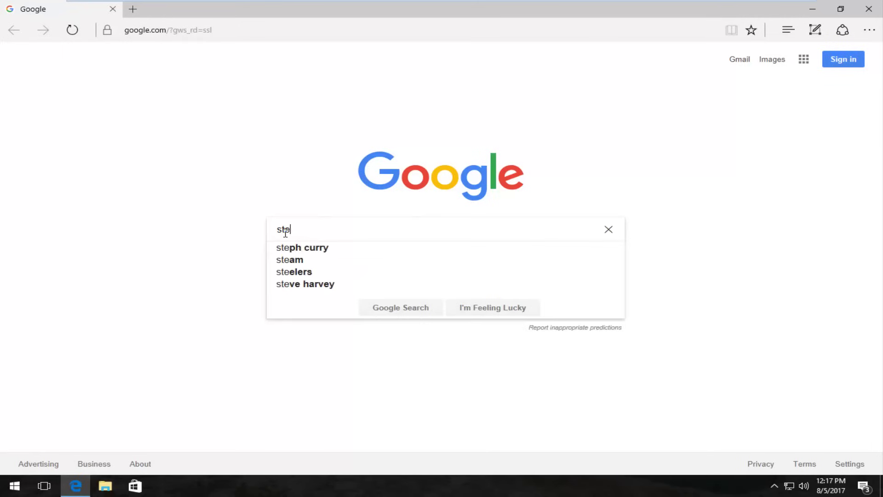
{"action": "type", "text": "am_"}
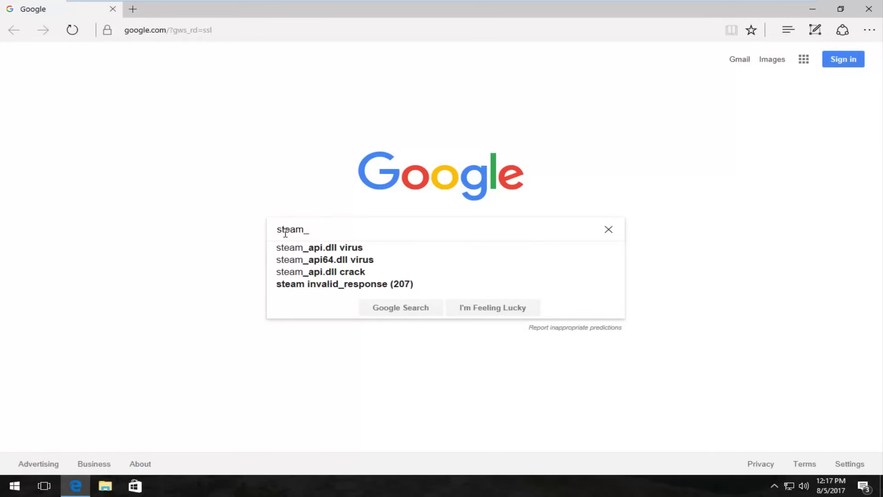
{"action": "type", "text": "a[i/"}
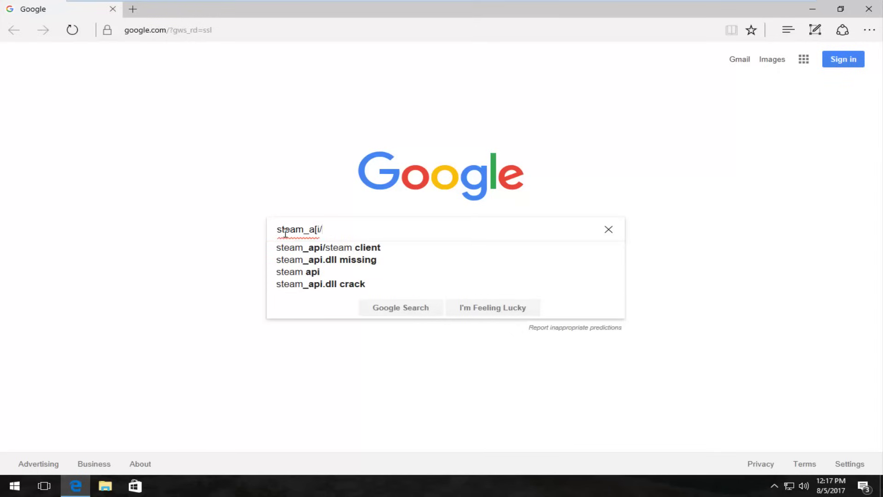
{"action": "key", "text": "BackSpace"}
{"action": "key", "text": "BackSpace"}
{"action": "key", "text": "BackSpace"}
{"action": "type", "text": "pi."}
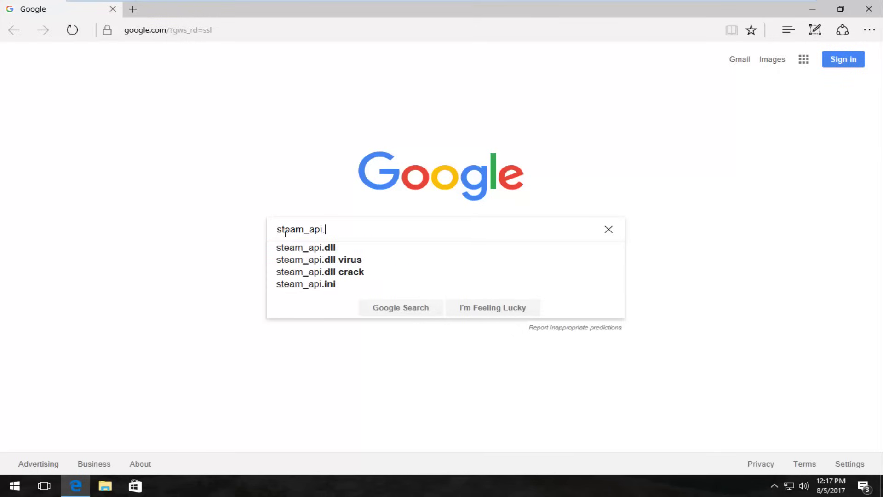
{"action": "type", "text": "dll download"}
{"action": "key", "text": "Return"}
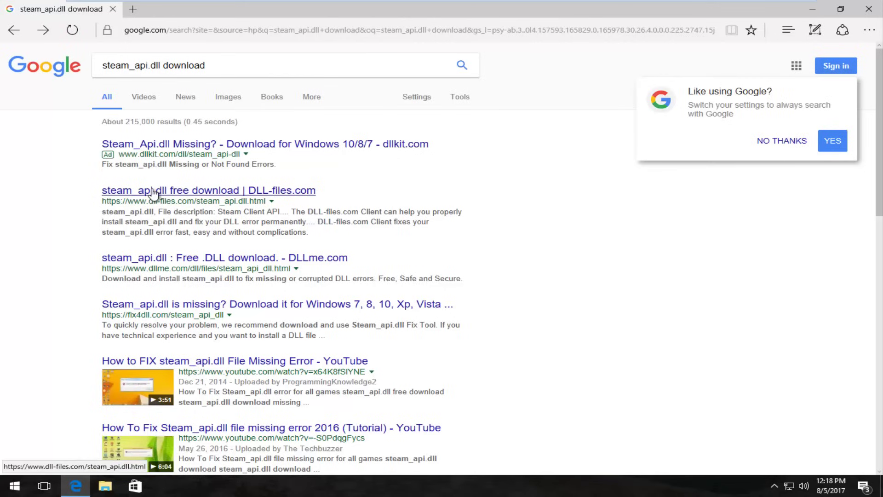
- Download steam_api.zip with steam_api.dll version 1.83.31.37 from DLL-files.com and save it
{"action": "left_click", "coordinate": [158, 193]}
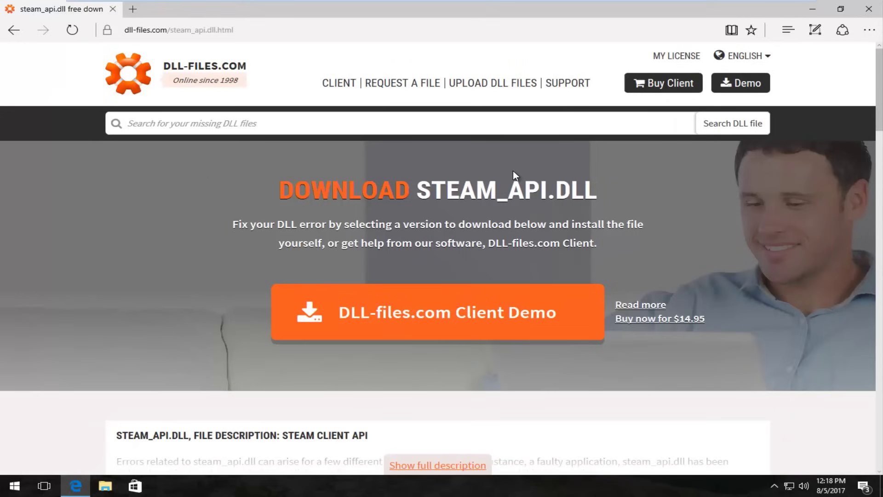
{"action": "scroll", "coordinate": [512, 175], "scroll_direction": "down", "scroll_amount": 1}
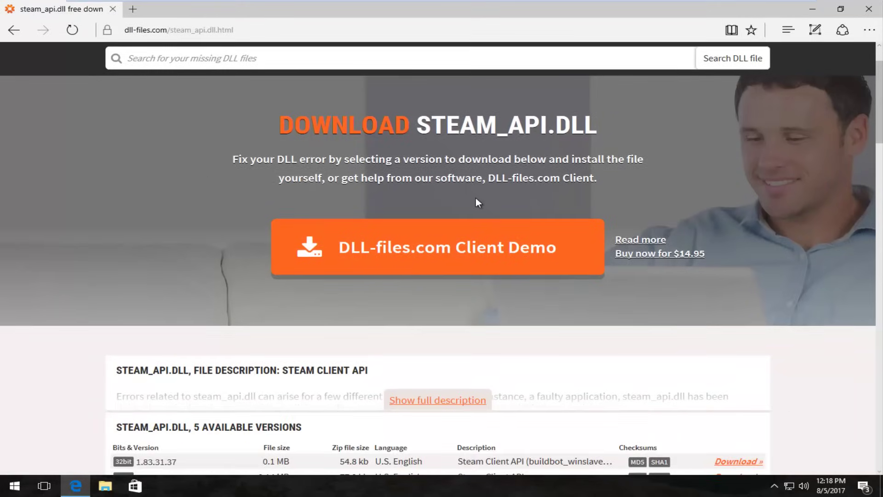
{"action": "scroll", "coordinate": [476, 203], "scroll_direction": "down", "scroll_amount": 5}
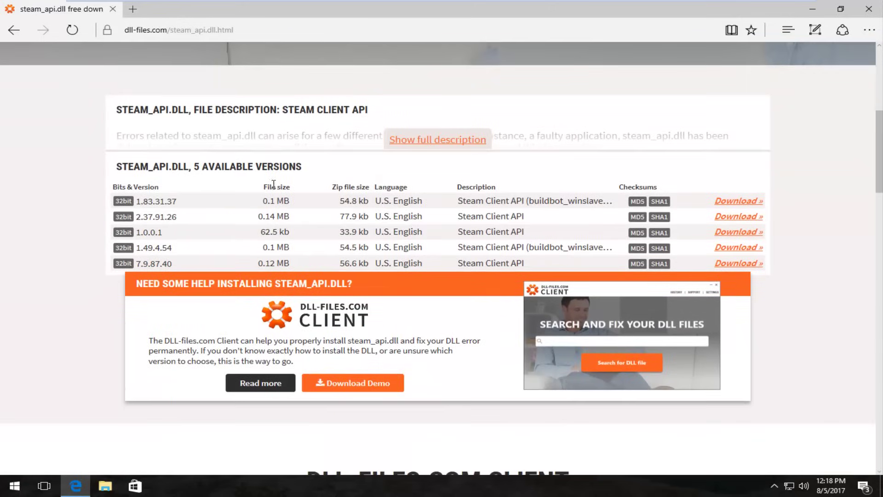
{"action": "scroll", "coordinate": [256, 183], "scroll_direction": "up", "scroll_amount": 1}
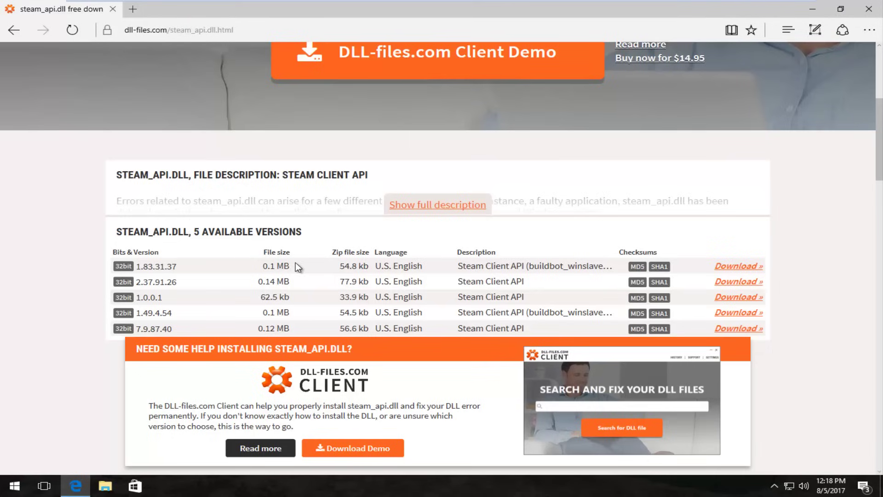
{"action": "scroll", "coordinate": [162, 221], "scroll_direction": "down", "scroll_amount": 3}
{"action": "scroll", "coordinate": [162, 221], "scroll_direction": "up", "scroll_amount": 1}
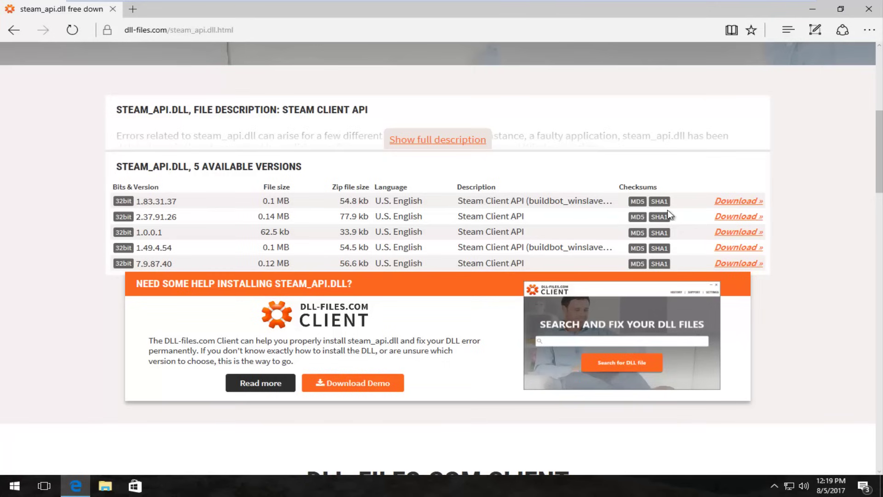
{"action": "left_click", "coordinate": [740, 201]}
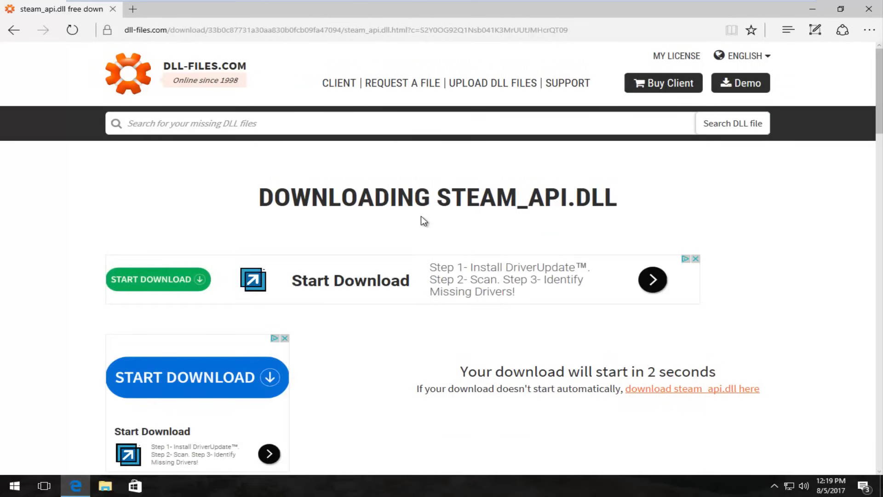
{"action": "scroll", "coordinate": [416, 220], "scroll_direction": "down", "scroll_amount": 1}
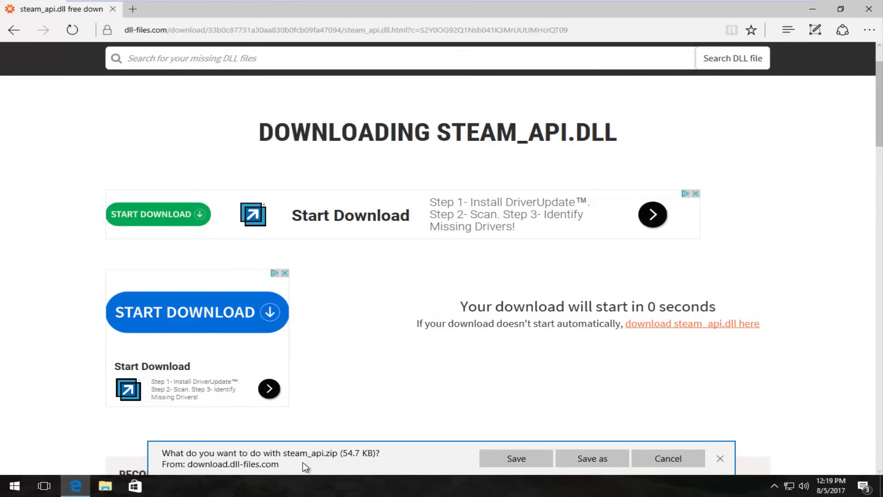
{"action": "left_click", "coordinate": [496, 464]}
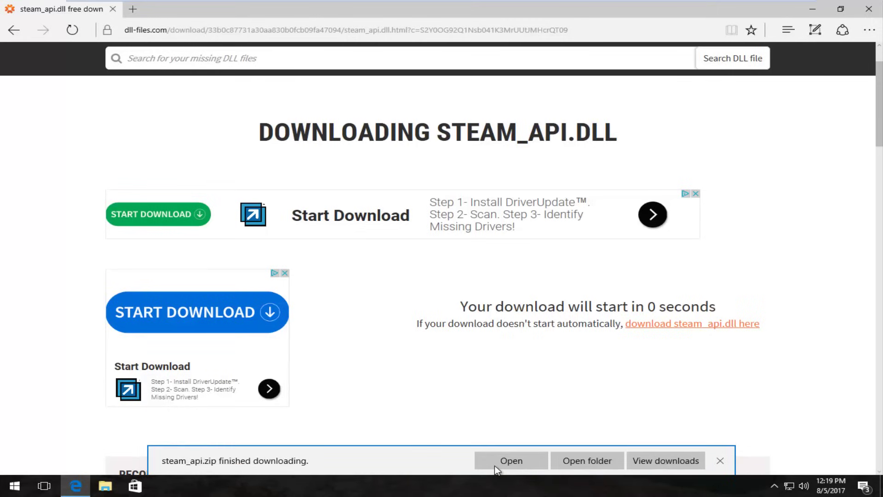
- Delete the other files in Downloads, then open steam_api.zip to view README and steam_api.dll
{"action": "left_click", "coordinate": [584, 463]}
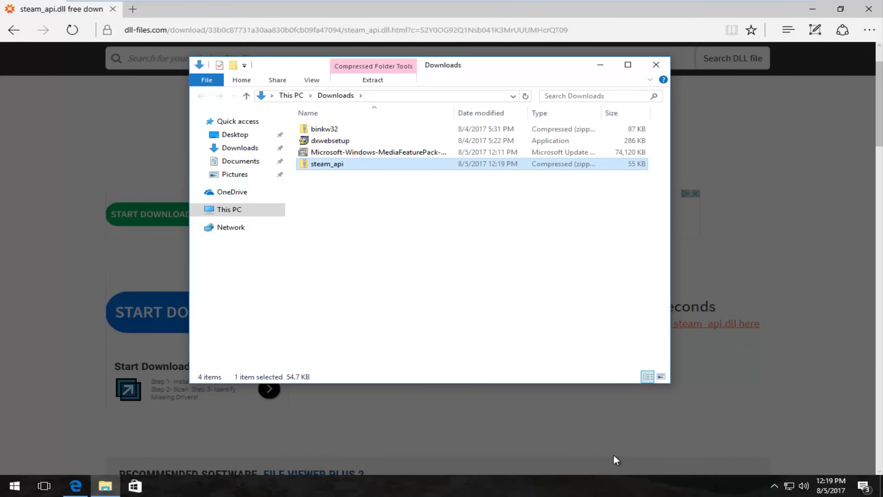
{"action": "left_click", "coordinate": [815, 12]}
{"action": "left_click", "coordinate": [815, 12]}
{"action": "left_click_drag", "start_coordinate": [290, 124], "coordinate": [305, 157]}
{"action": "key", "text": "Delete"}
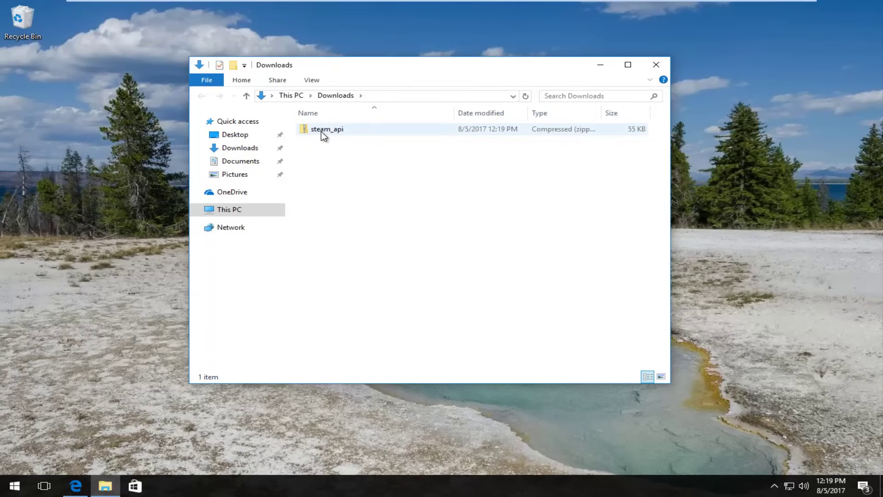
{"action": "mouse_move", "coordinate": [337, 135]}
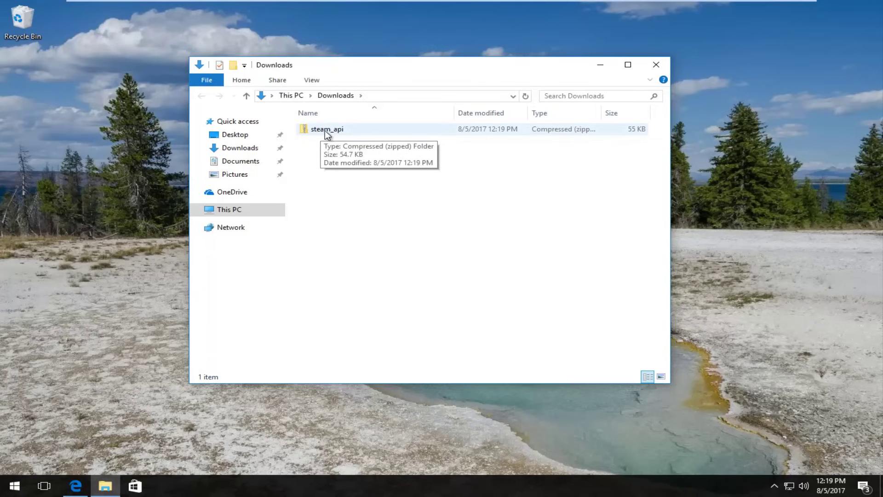
{"action": "double_click", "coordinate": [325, 131]}
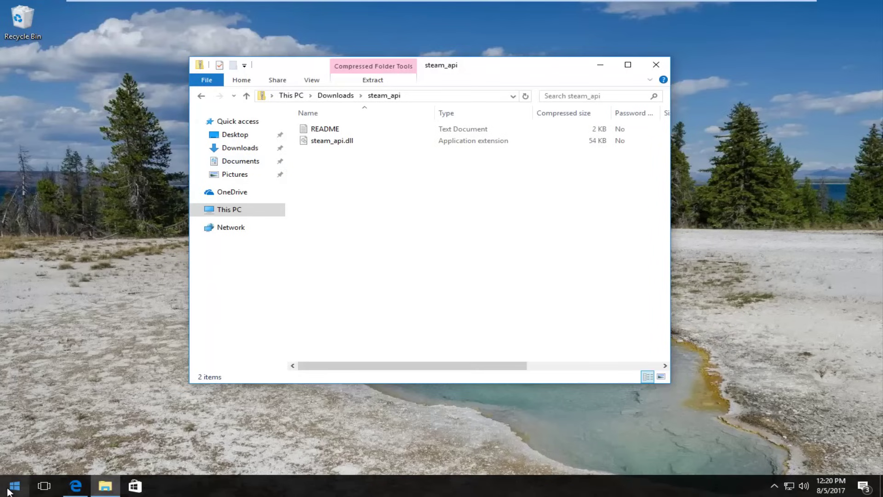
- Launch a second File Explorer window by searching 'file explorer' in the Start menu
{"action": "left_click", "coordinate": [8, 491]}
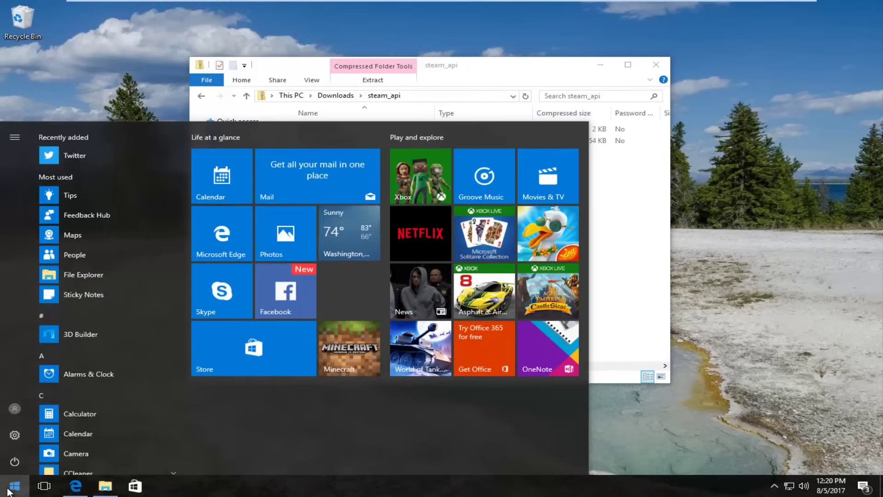
{"action": "type", "text": "file explor"}
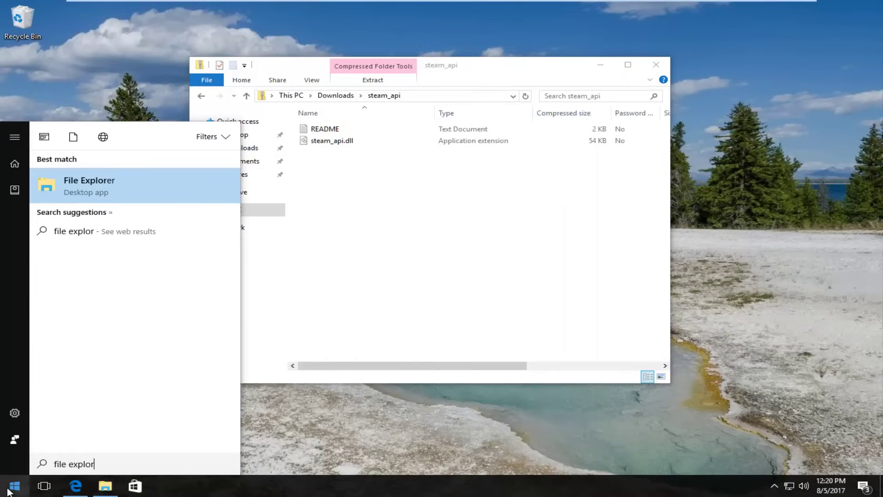
{"action": "type", "text": "er"}
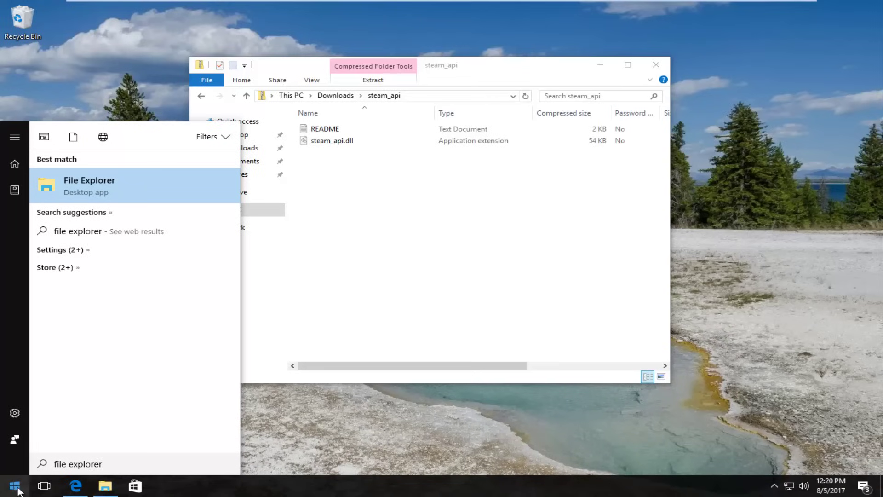
{"action": "left_click", "coordinate": [114, 186]}
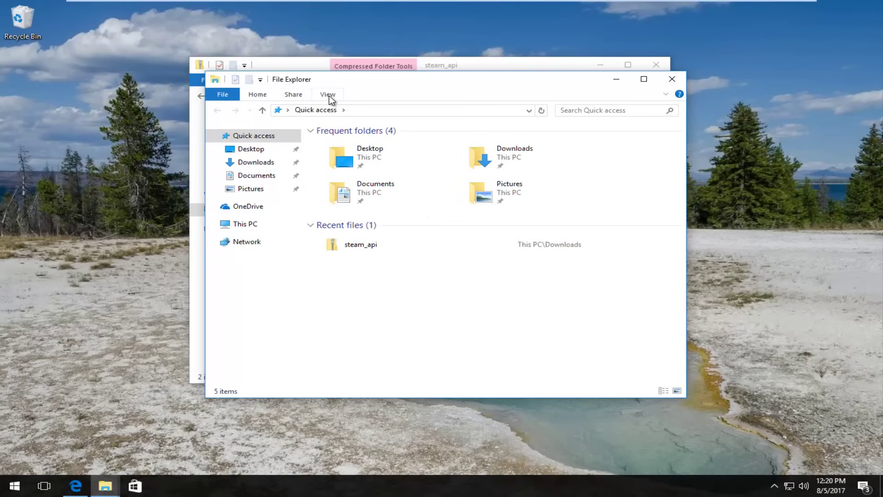
- Enable 'Show hidden files, folders, and drives' in Folder Options and apply it
{"action": "left_click", "coordinate": [328, 95]}
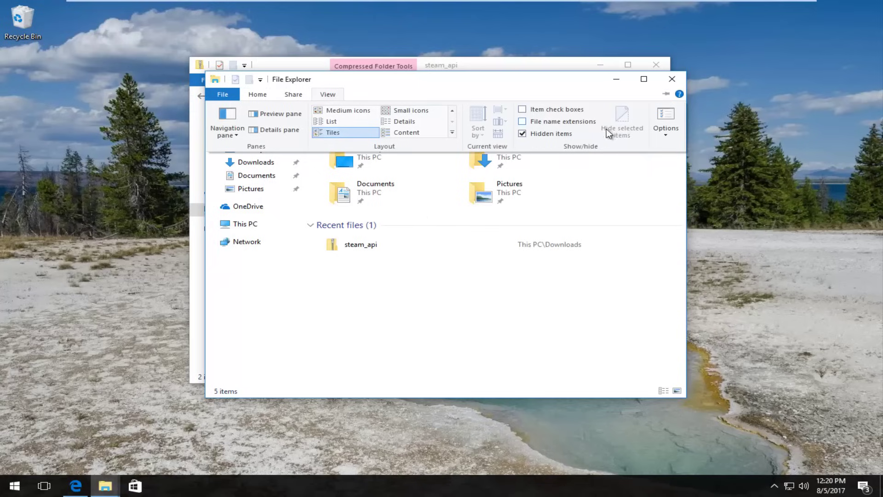
{"action": "left_click", "coordinate": [665, 122]}
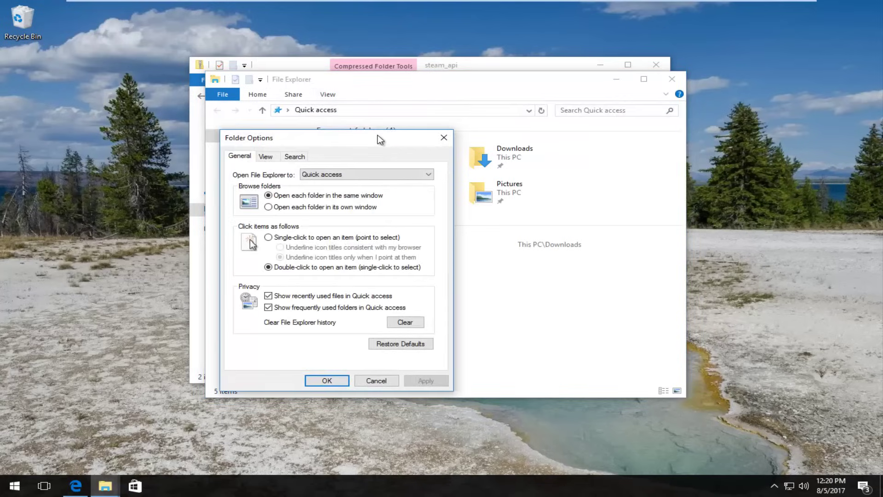
{"action": "left_click_drag", "start_coordinate": [332, 128], "coordinate": [407, 89]}
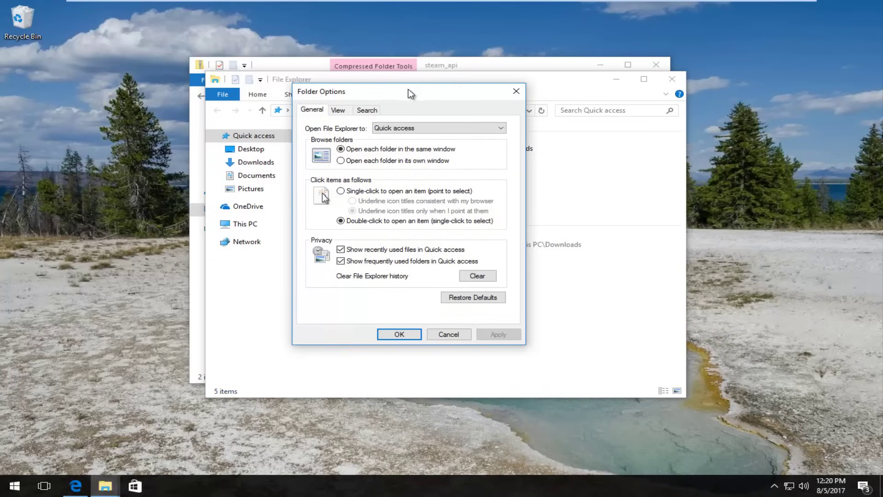
{"action": "left_click", "coordinate": [339, 110]}
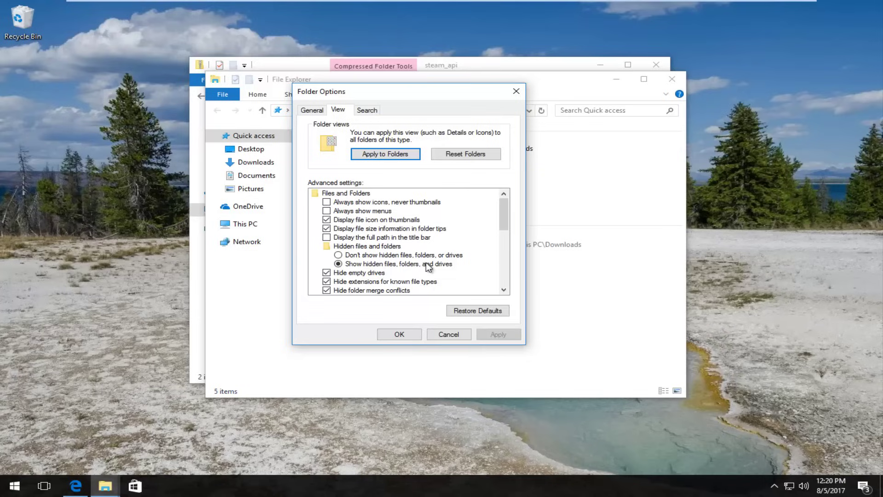
{"action": "left_click", "coordinate": [339, 256]}
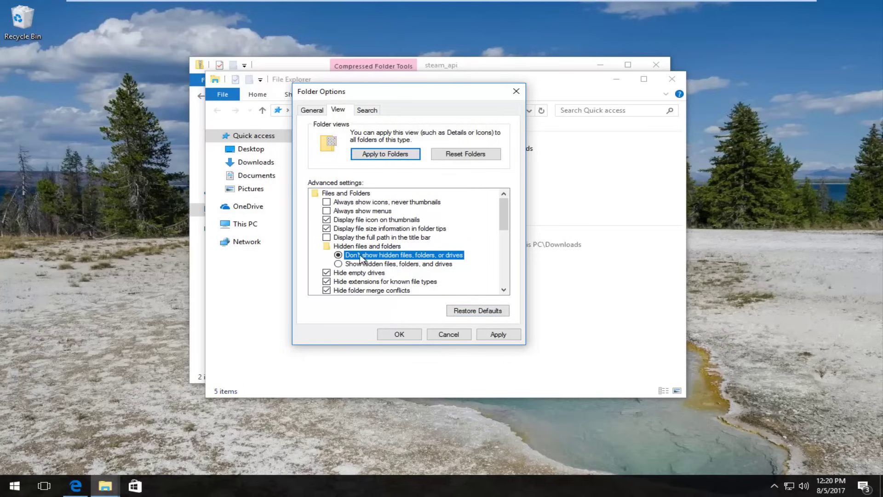
{"action": "left_click", "coordinate": [339, 265]}
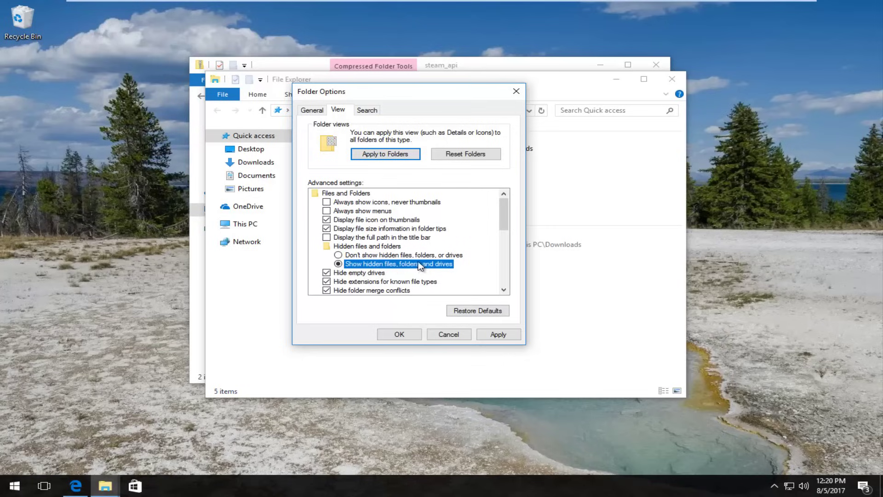
{"action": "left_click", "coordinate": [497, 335]}
{"action": "left_click", "coordinate": [395, 335]}
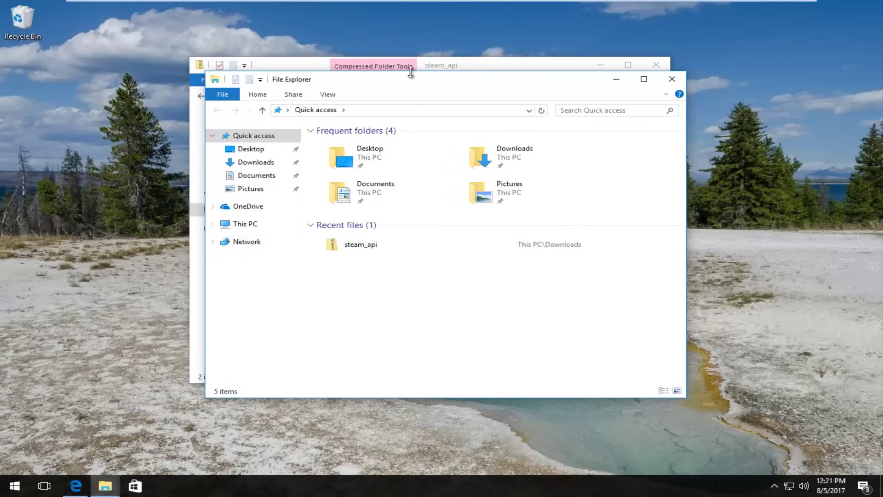
- Browse from This PC through Local Disk (C:) and Windows into System32, placing that window right of the zip window
{"action": "left_click_drag", "start_coordinate": [402, 79], "coordinate": [410, 152]}
{"action": "left_click_drag", "start_coordinate": [449, 65], "coordinate": [315, 60]}
{"action": "left_click_drag", "start_coordinate": [557, 163], "coordinate": [553, 68]}
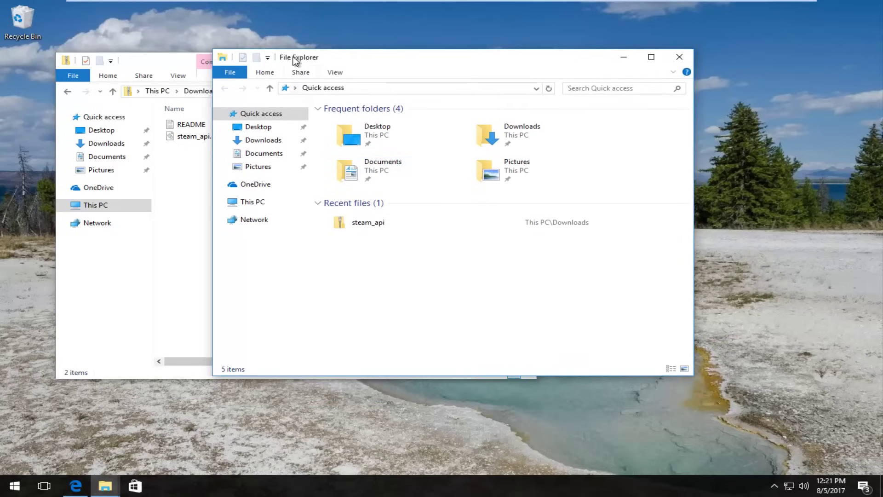
{"action": "left_click", "coordinate": [253, 204]}
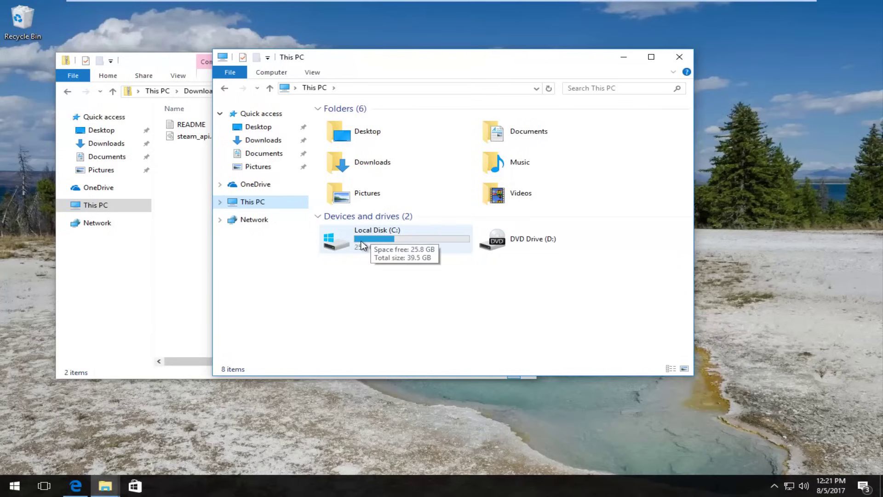
{"action": "double_click", "coordinate": [360, 243]}
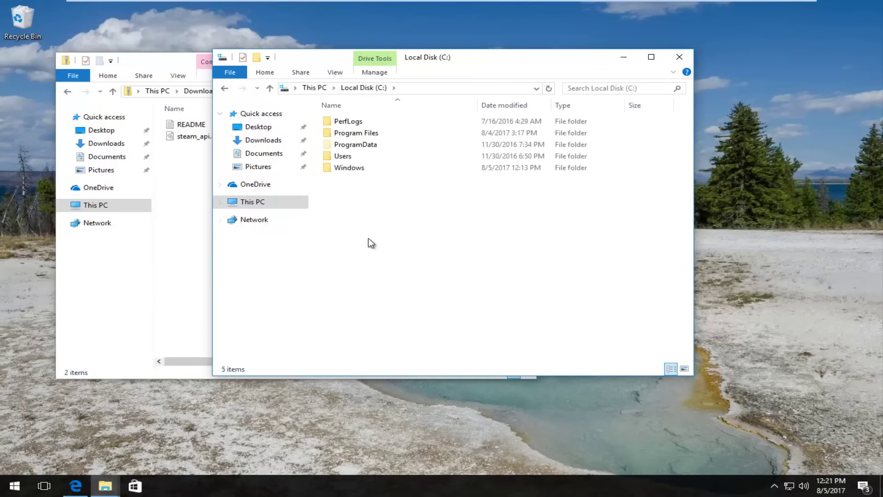
{"action": "double_click", "coordinate": [346, 168]}
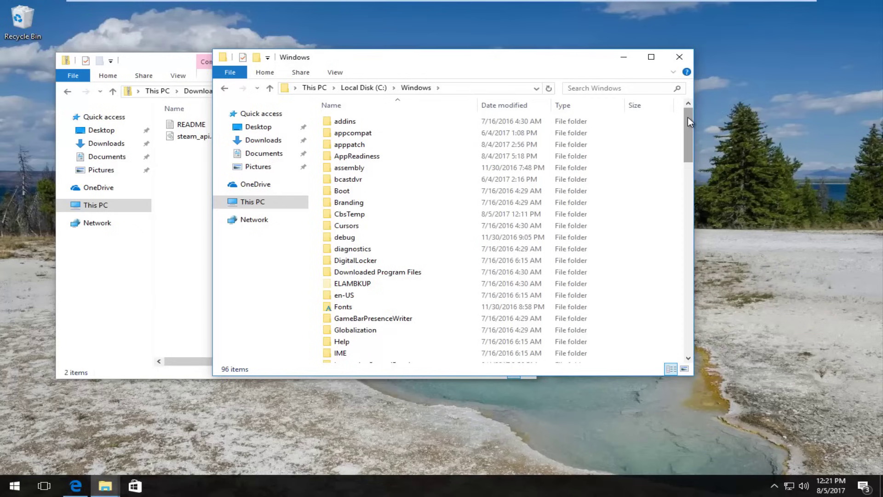
{"action": "left_click_drag", "start_coordinate": [688, 122], "coordinate": [684, 223]}
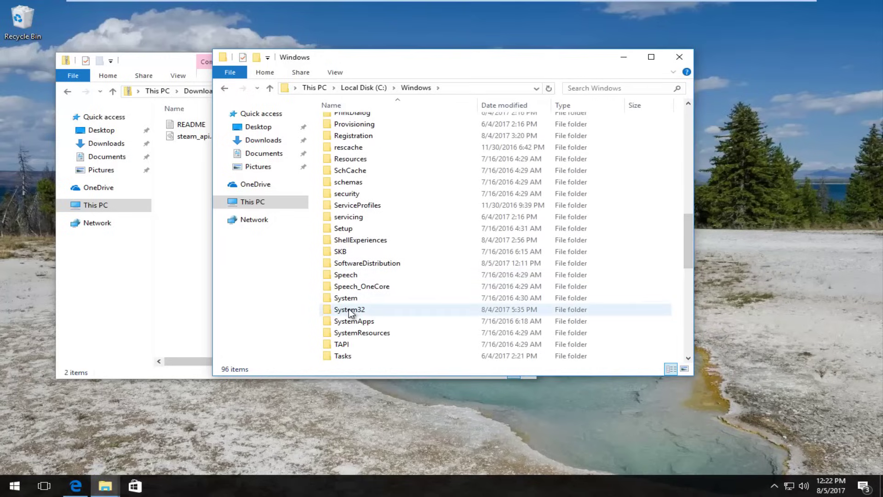
{"action": "mouse_move", "coordinate": [349, 310]}
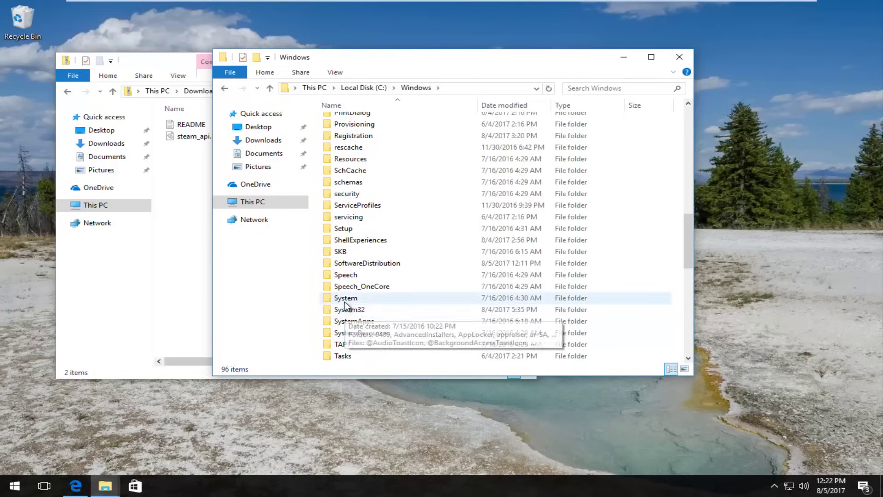
{"action": "left_click", "coordinate": [344, 311]}
{"action": "double_click", "coordinate": [344, 311]}
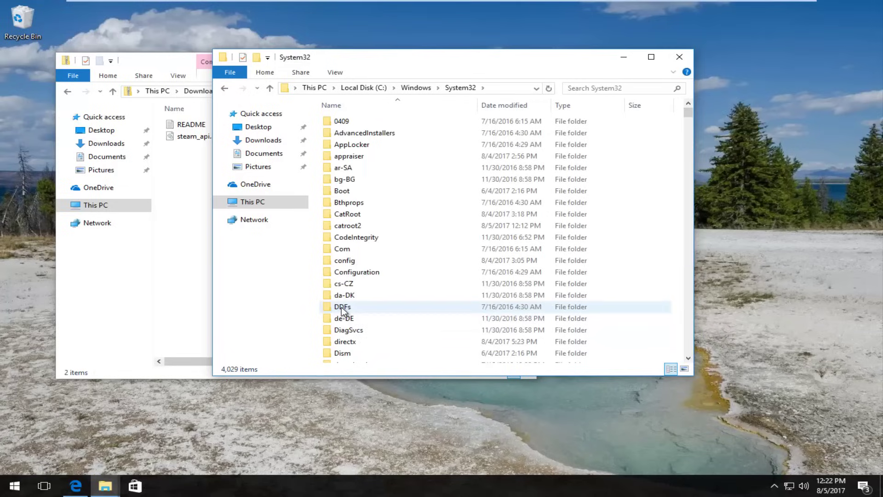
{"action": "left_click_drag", "start_coordinate": [372, 59], "coordinate": [564, 61]}
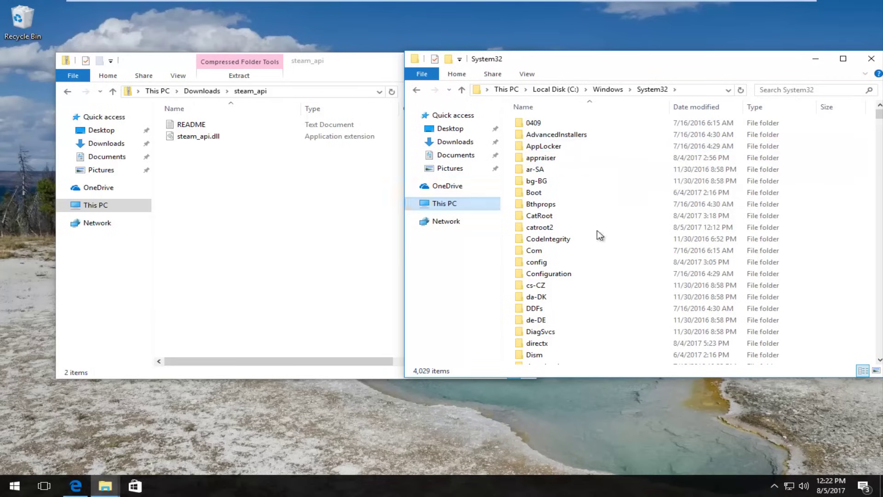
- Copy steam_api.dll from the zip into C:\Windows\System32, granting administrator permission
{"action": "left_click_drag", "start_coordinate": [322, 59], "coordinate": [247, 64]}
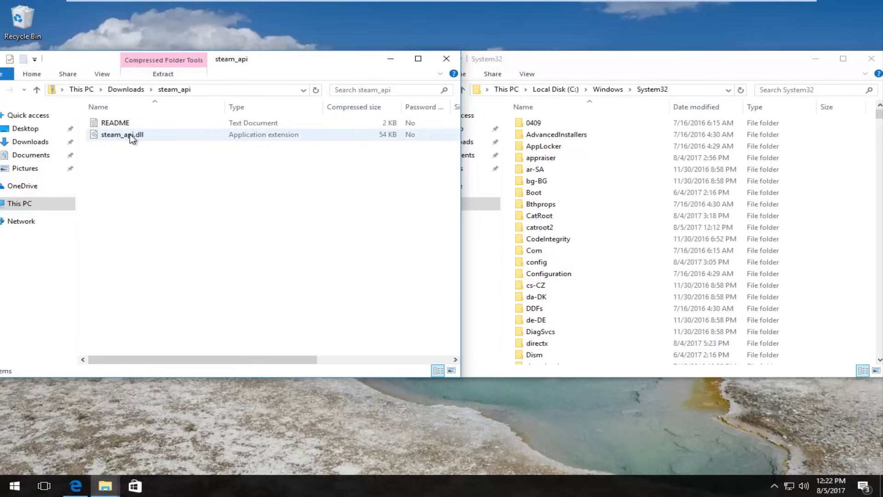
{"action": "left_click", "coordinate": [589, 69]}
{"action": "left_click_drag", "start_coordinate": [120, 134], "coordinate": [789, 103]}
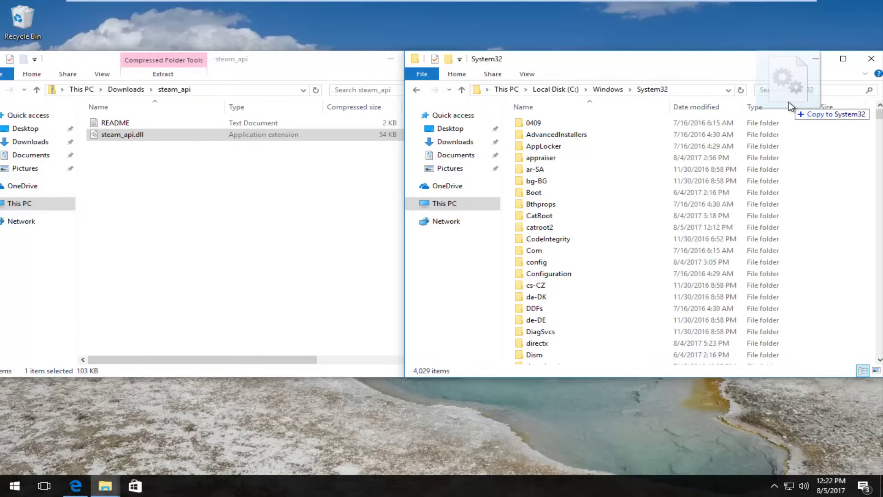
{"action": "left_click_drag", "start_coordinate": [789, 102], "coordinate": [805, 113]}
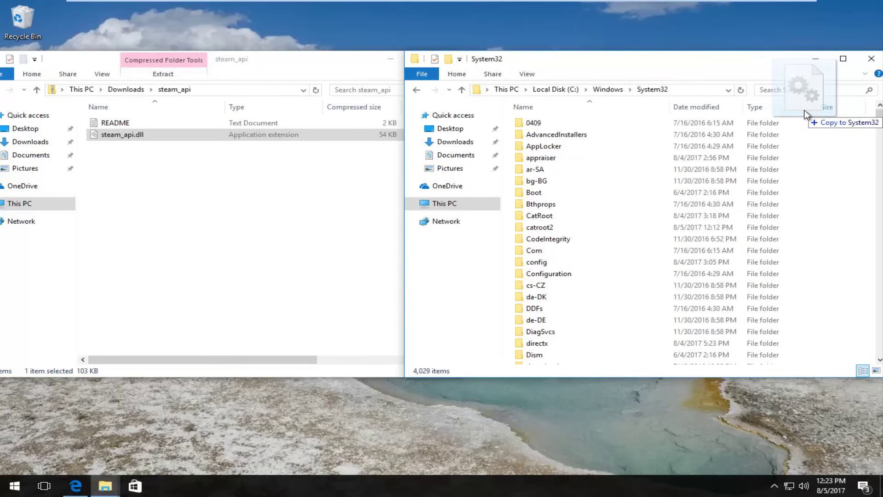
{"action": "left_click_drag", "start_coordinate": [806, 115], "coordinate": [807, 115]}
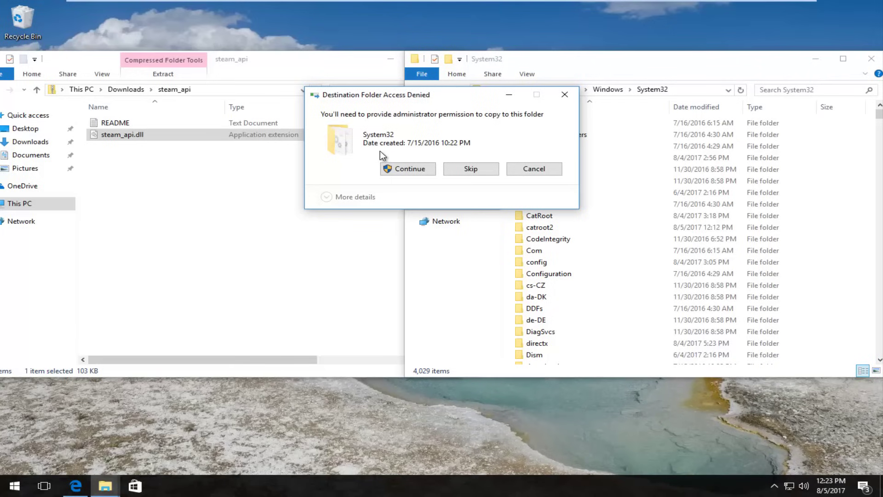
{"action": "left_click", "coordinate": [395, 170]}
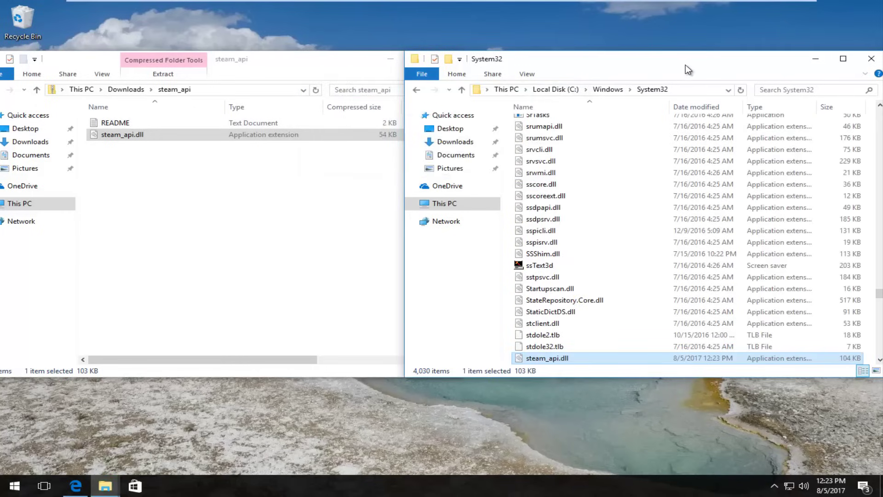
- Close both the System32 and steam_api File Explorer windows
{"action": "left_click", "coordinate": [871, 59]}
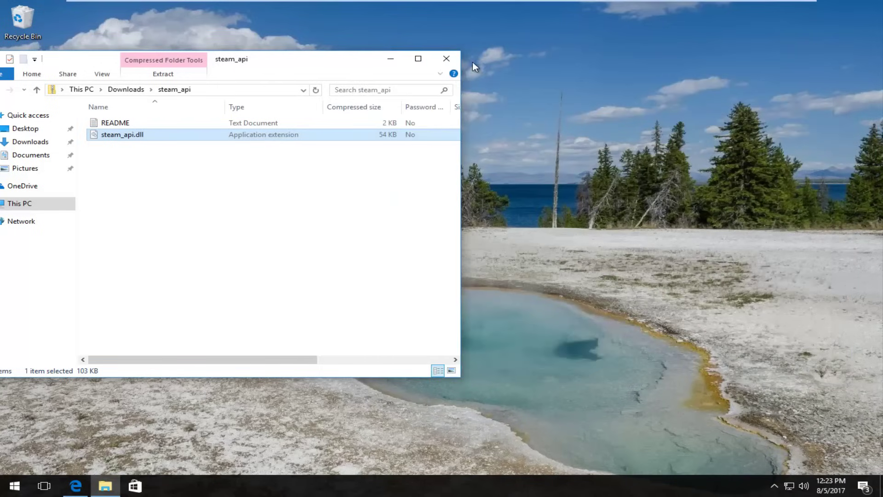
{"action": "left_click", "coordinate": [447, 59]}
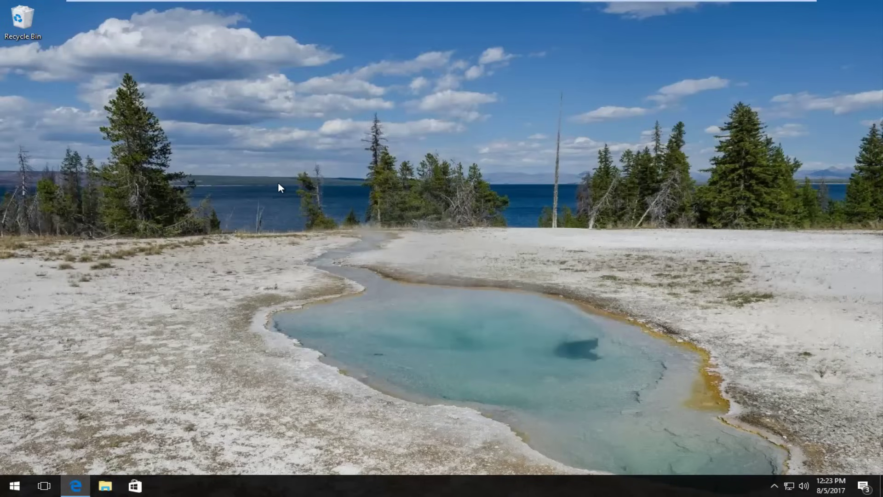